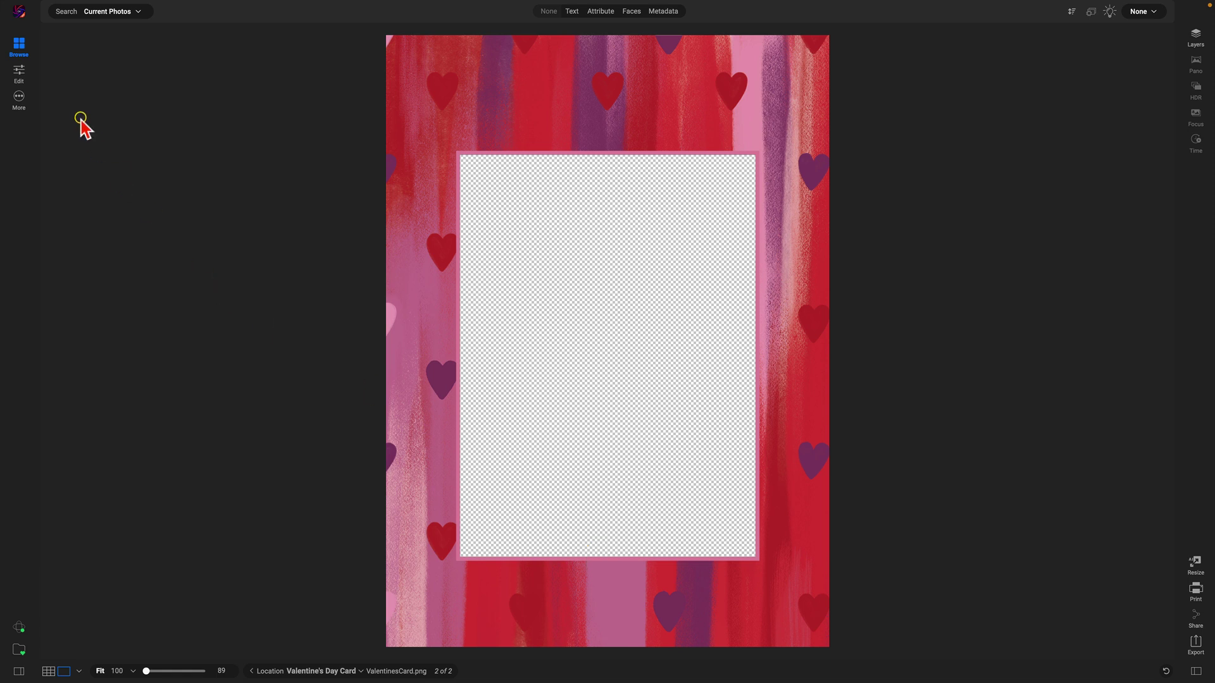
Step: Open ValentinesCard.png in the Edit module to see its layers
left_click(19, 73)
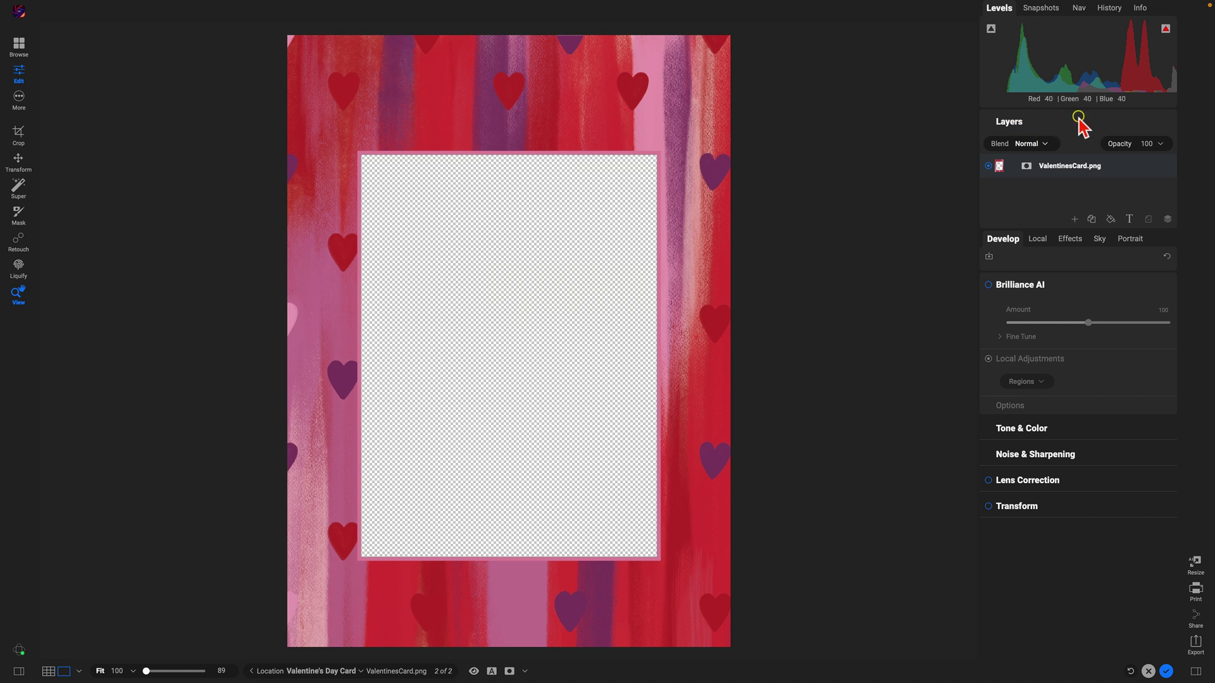
Step: Add couple.jpg from the Folders tab as a new layer above the card
left_click(1075, 218)
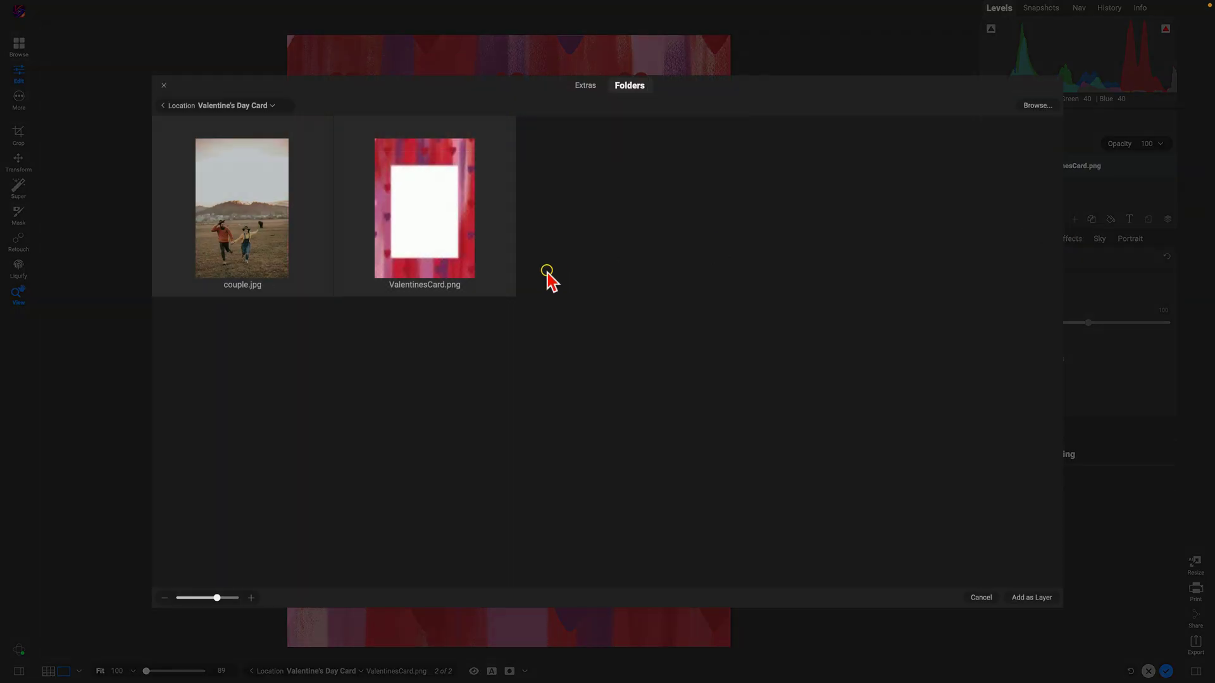
left_click(228, 241)
left_click(252, 214)
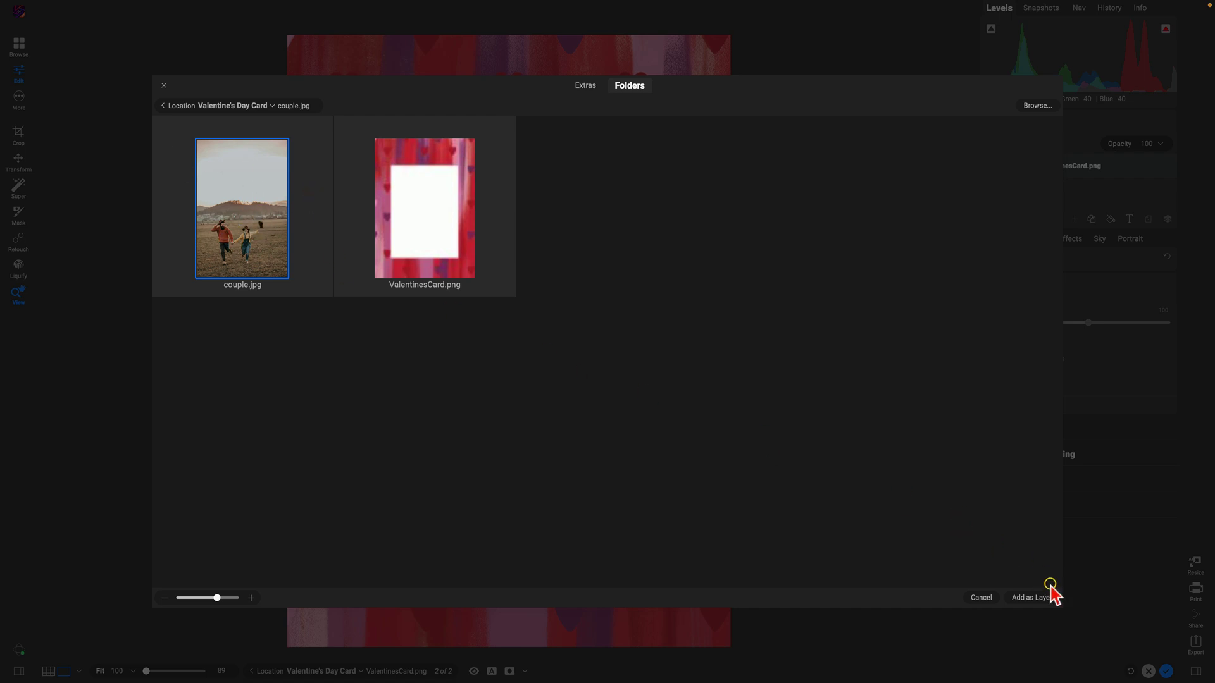
left_click(1033, 597)
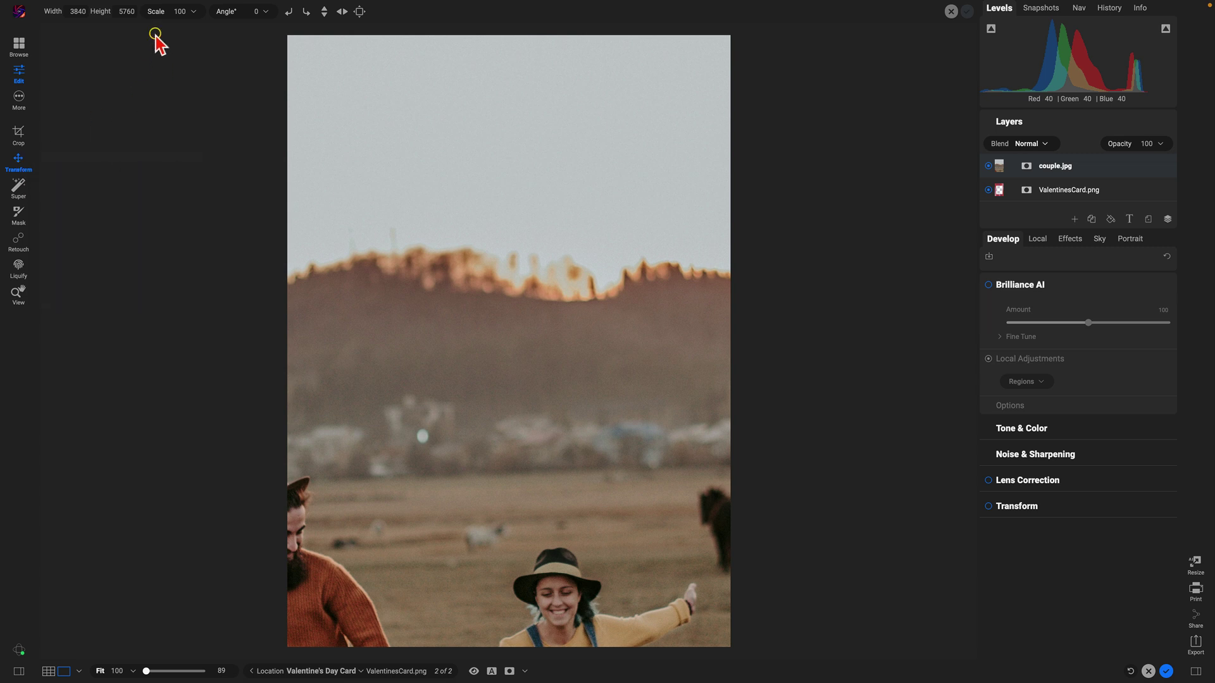
Step: Scale the couple photo down to 30 and move its layer beneath ValentinesCard.png
left_click_drag(154, 15, 108, 33)
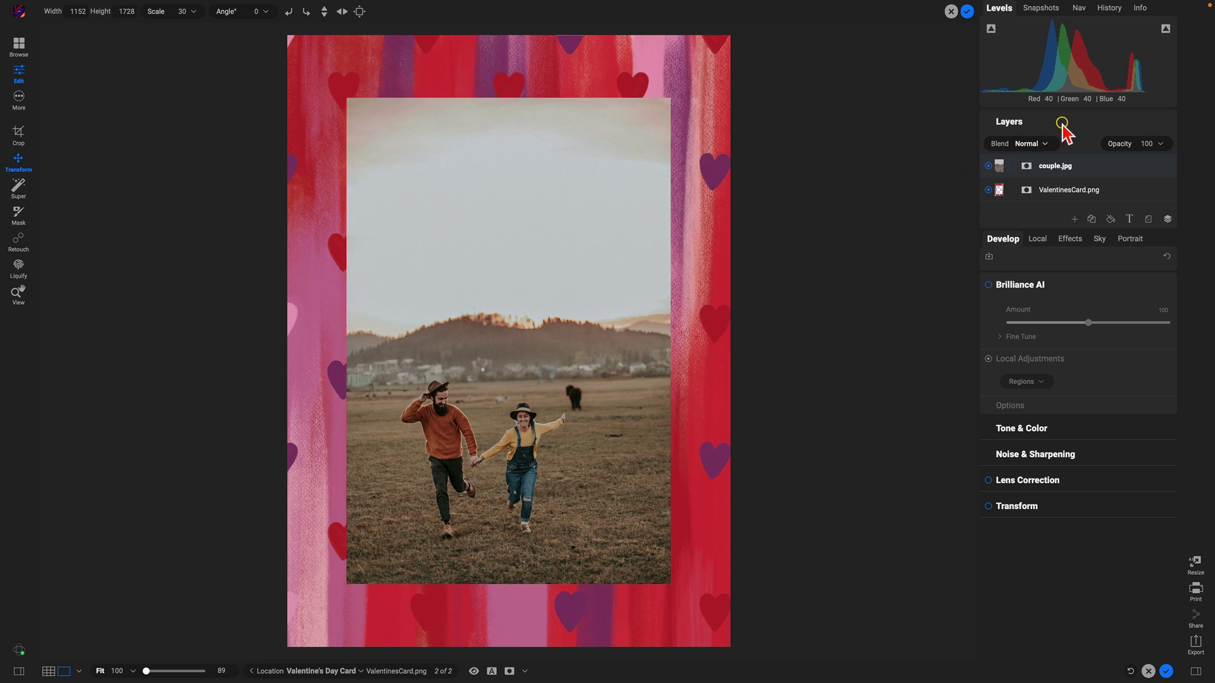
left_click_drag(1096, 166, 1084, 201)
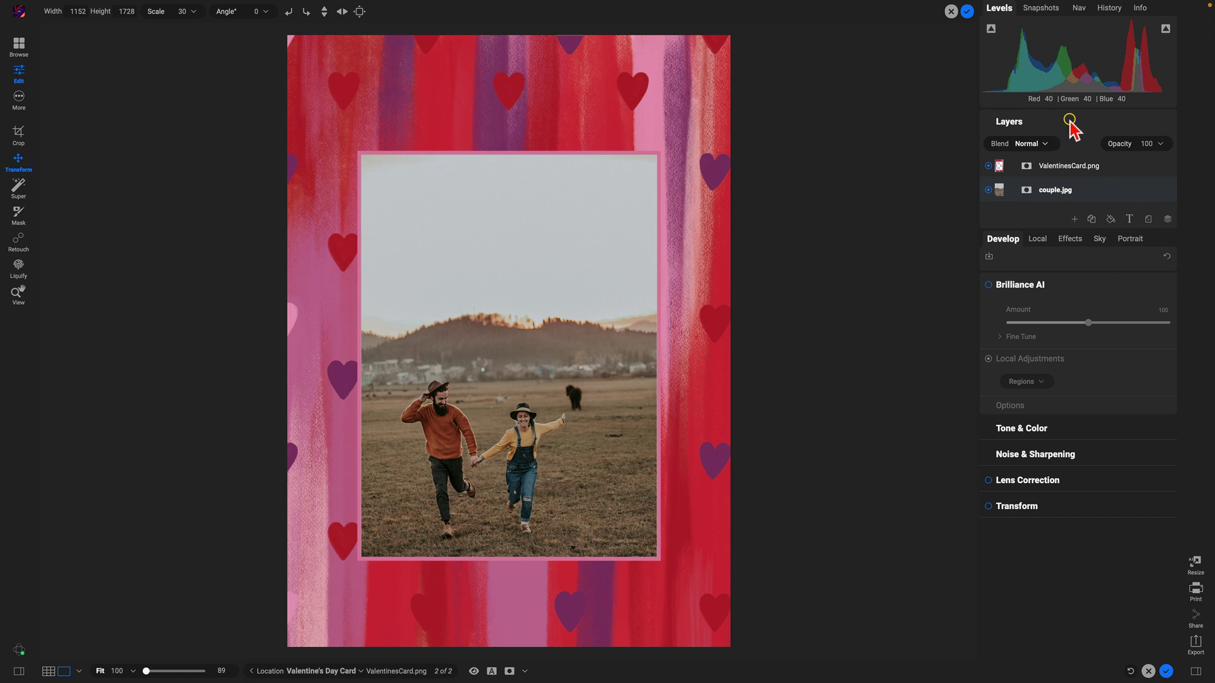
left_click(1117, 166)
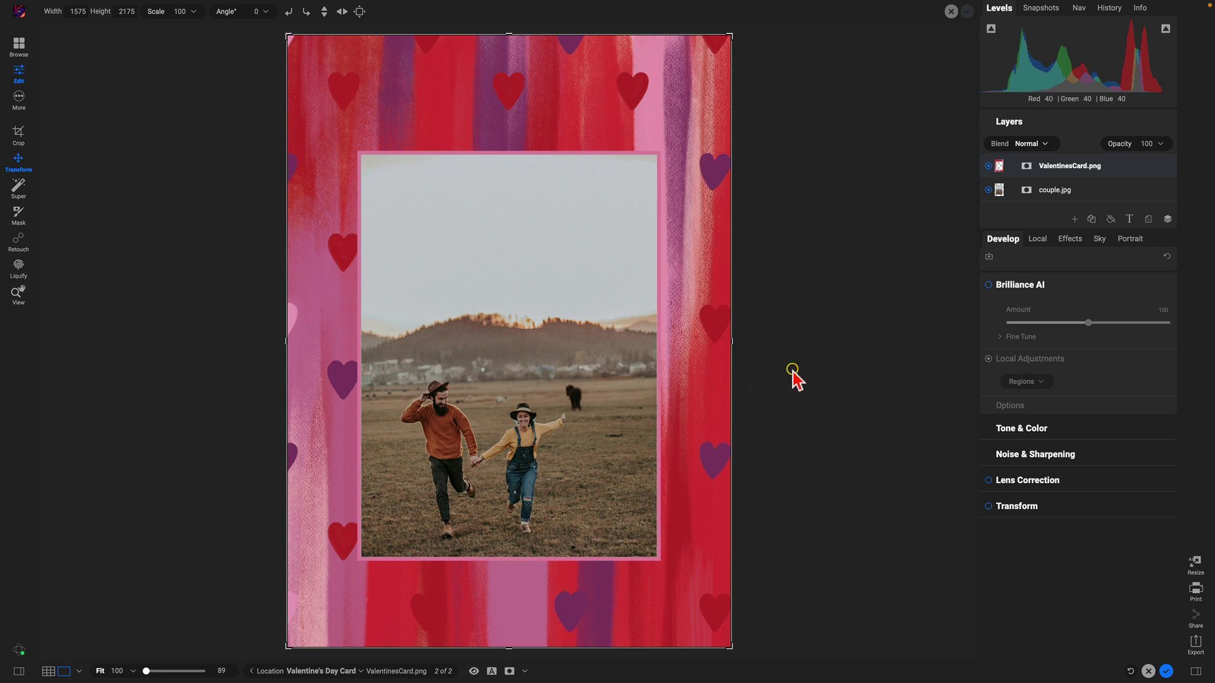
Step: Add a text layer and replace the Lorem ipsum placeholder with 'Happy Valentine's Day'
left_click(1131, 219)
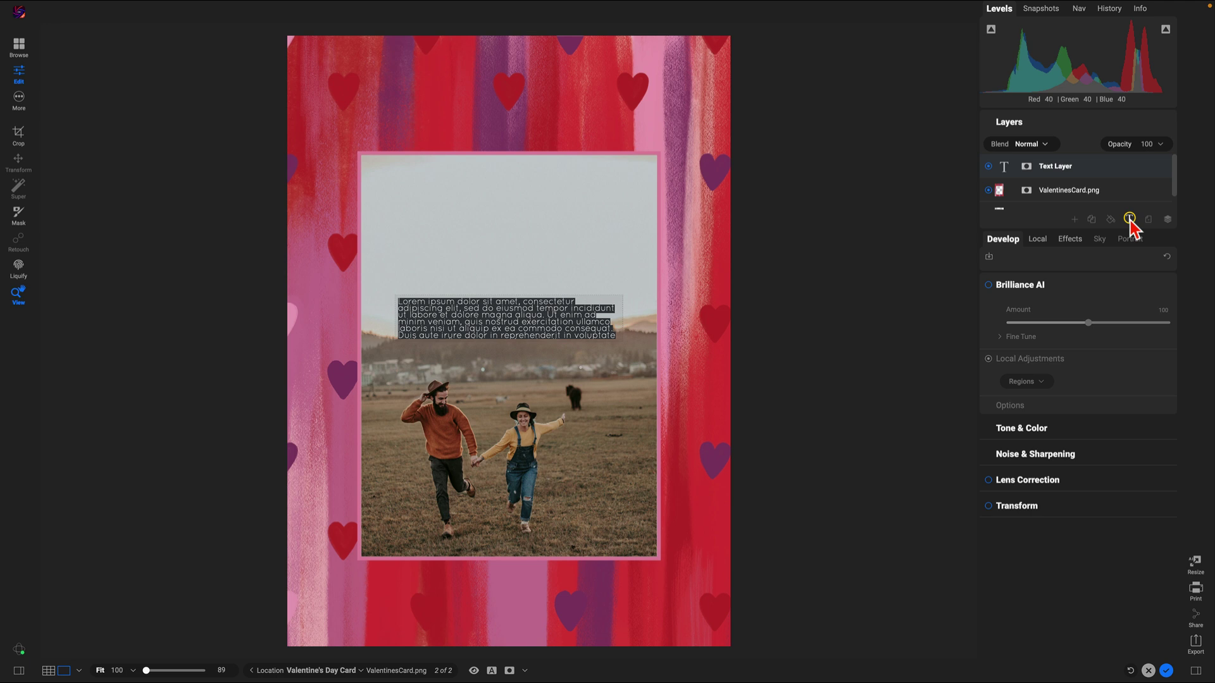
key("Delete")
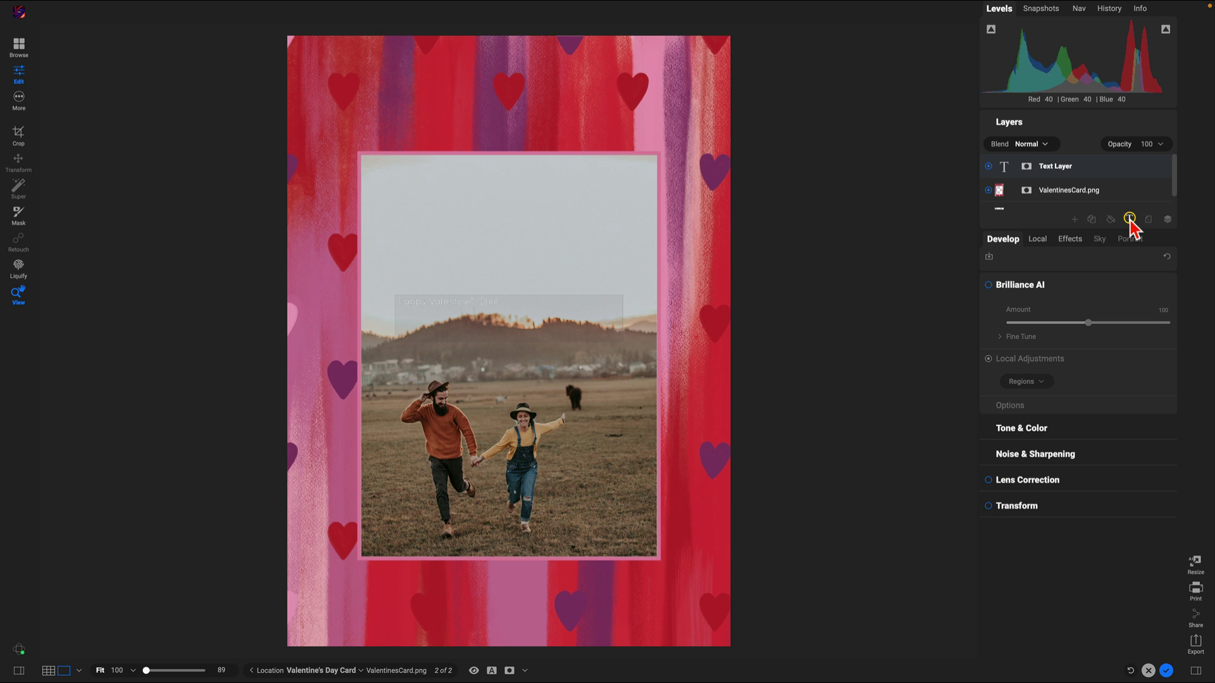
left_click(533, 290)
left_click_drag(805, 306, 819, 279)
left_click(487, 327)
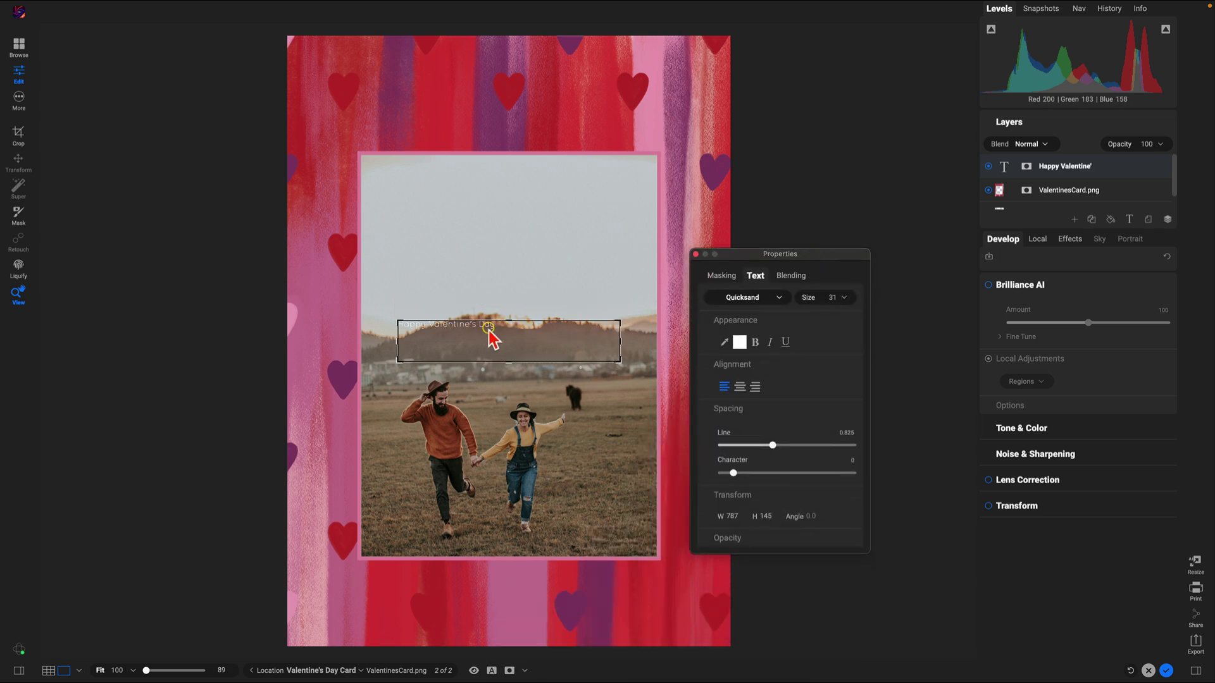
double_click(488, 327)
Step: Enlarge the heading to size 79 and widen its box so it fits one line
left_click_drag(511, 303, 364, 307)
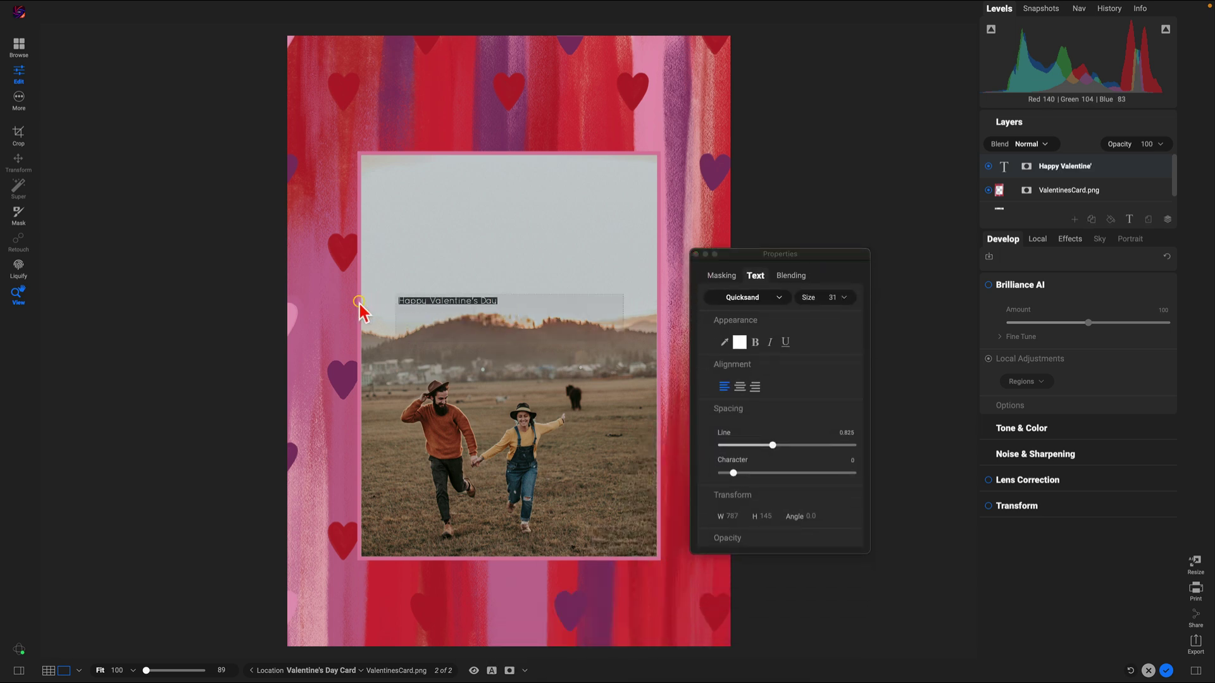
mouse_move(805, 303)
left_mouse_down()
mouse_move(821, 306)
mouse_move(813, 297)
left_mouse_up()
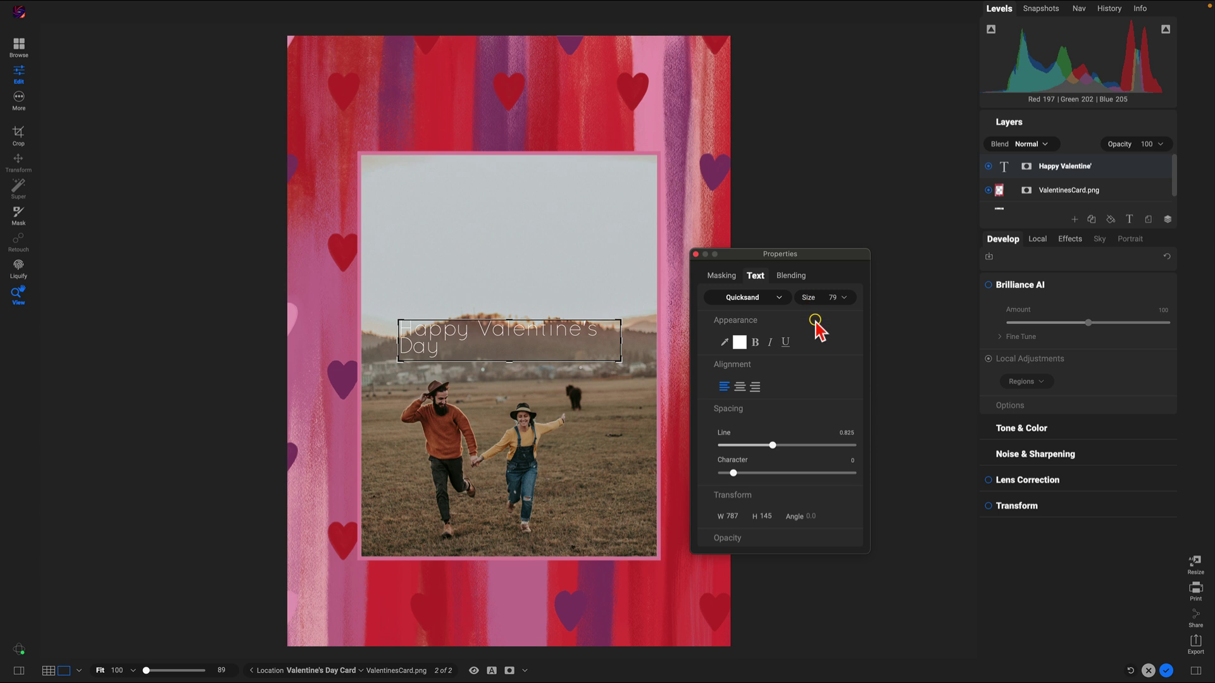
left_click(494, 292)
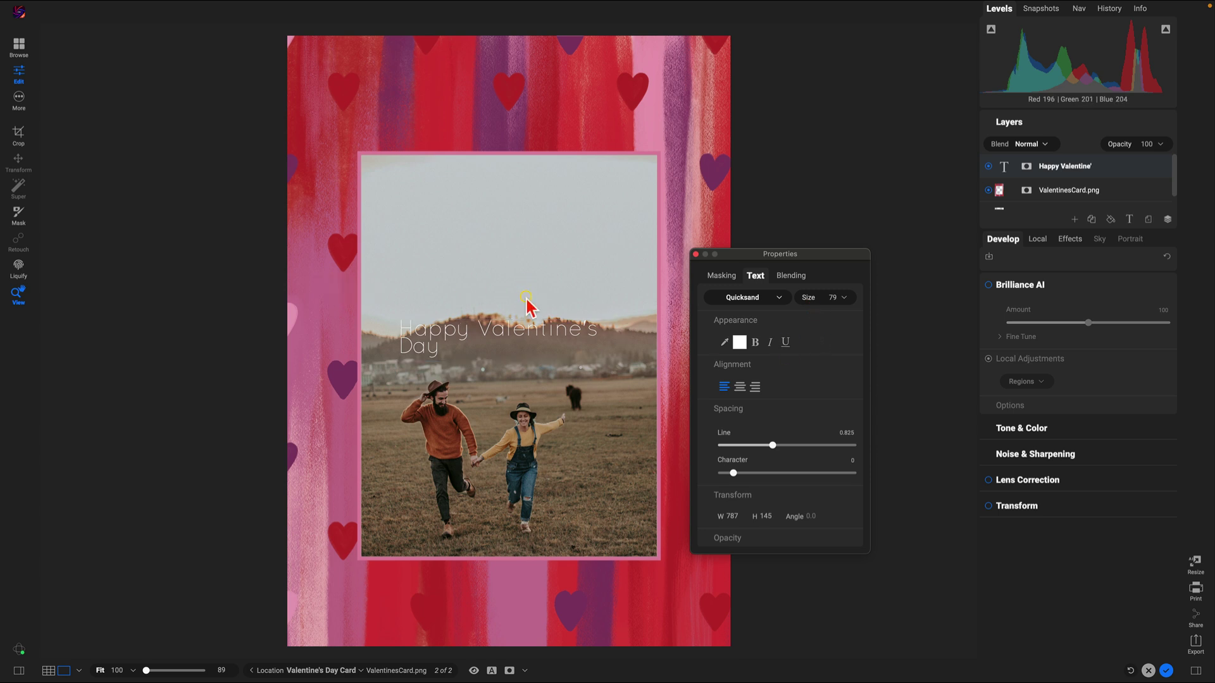
left_click(532, 330)
left_click_drag(622, 340, 666, 342)
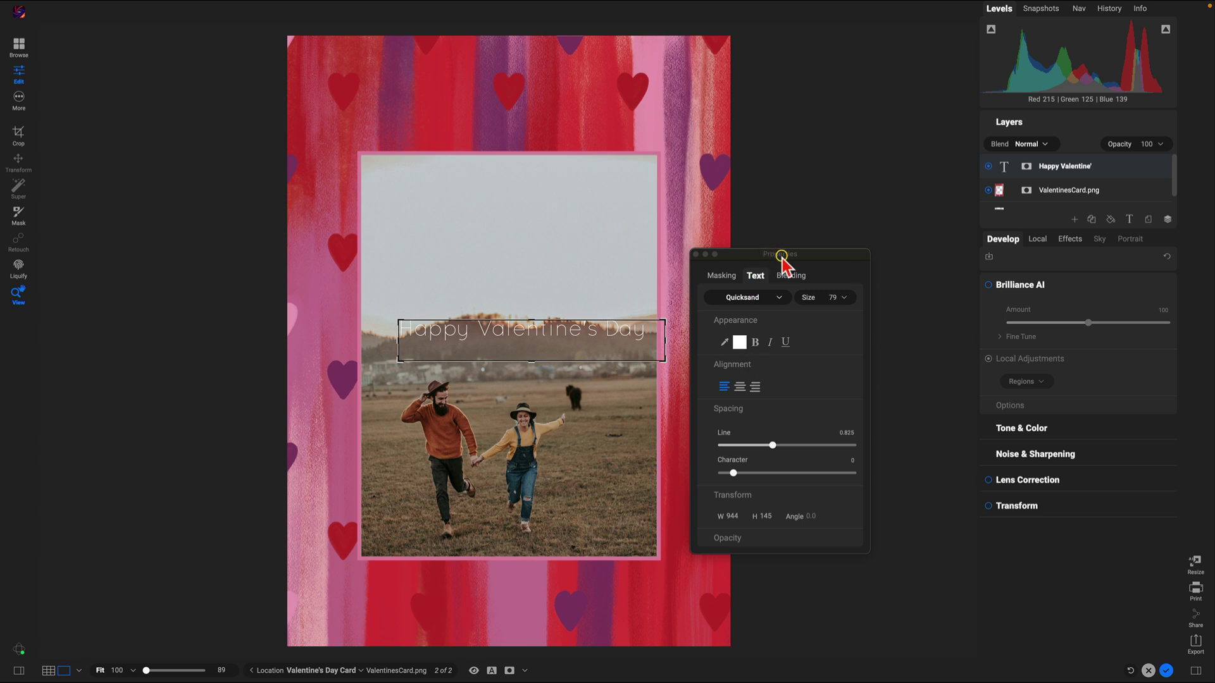
Step: Center-align the heading and drag it up to the top edge of the card
left_click(740, 386)
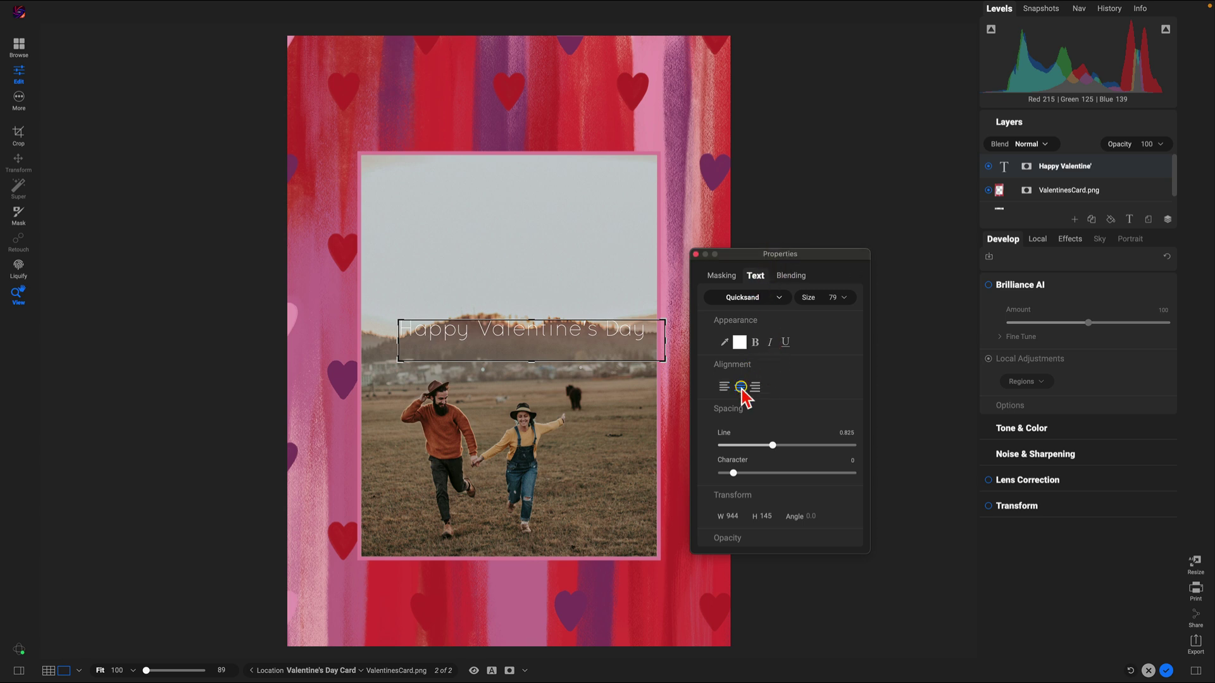
left_click_drag(605, 340, 583, 135)
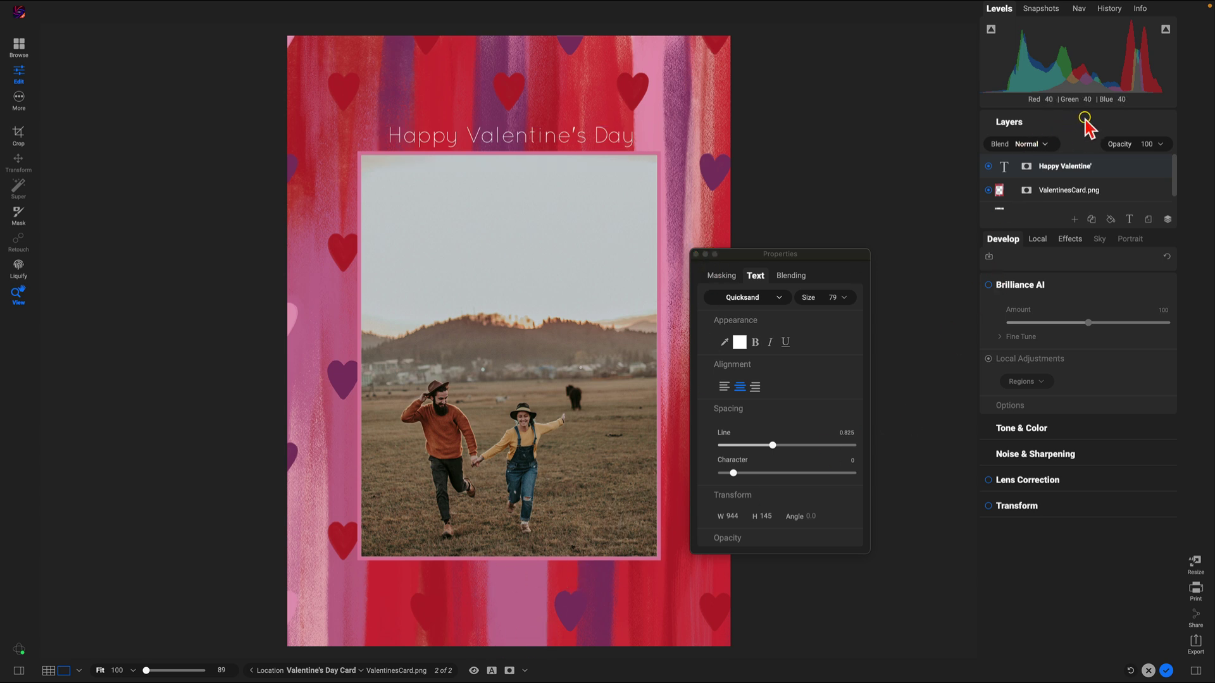
Step: Add a second text layer in Santa Catalina script and type the couple's names
left_click(1128, 219)
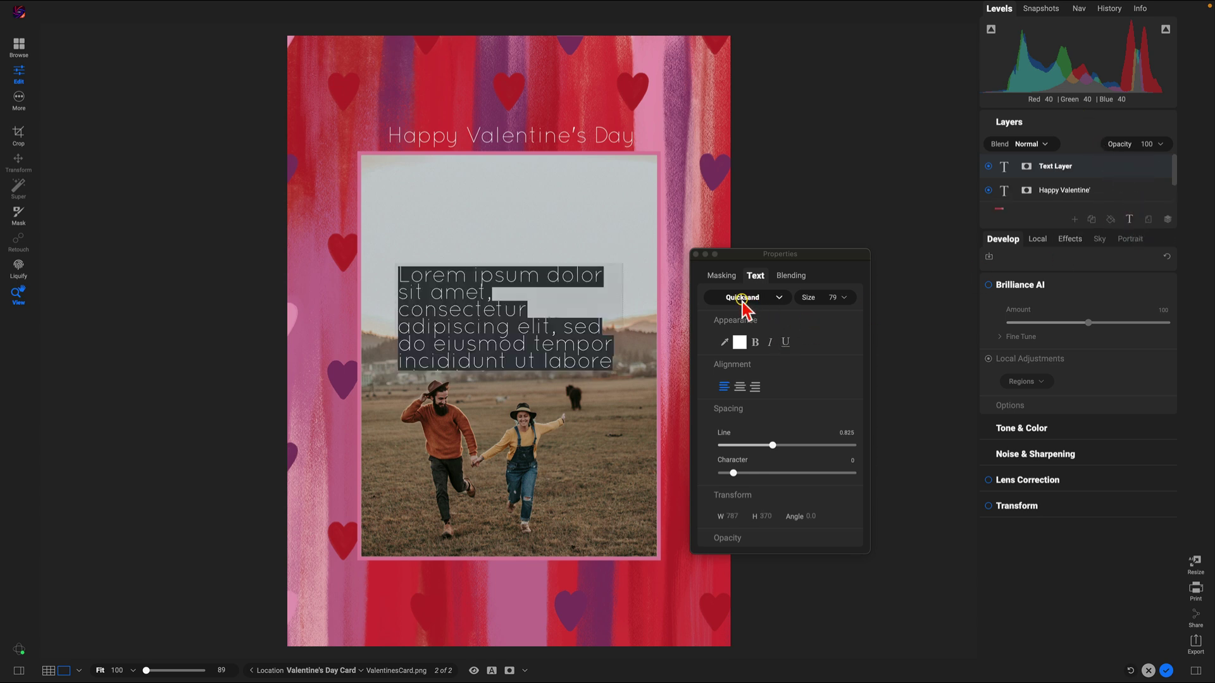
left_click(775, 302)
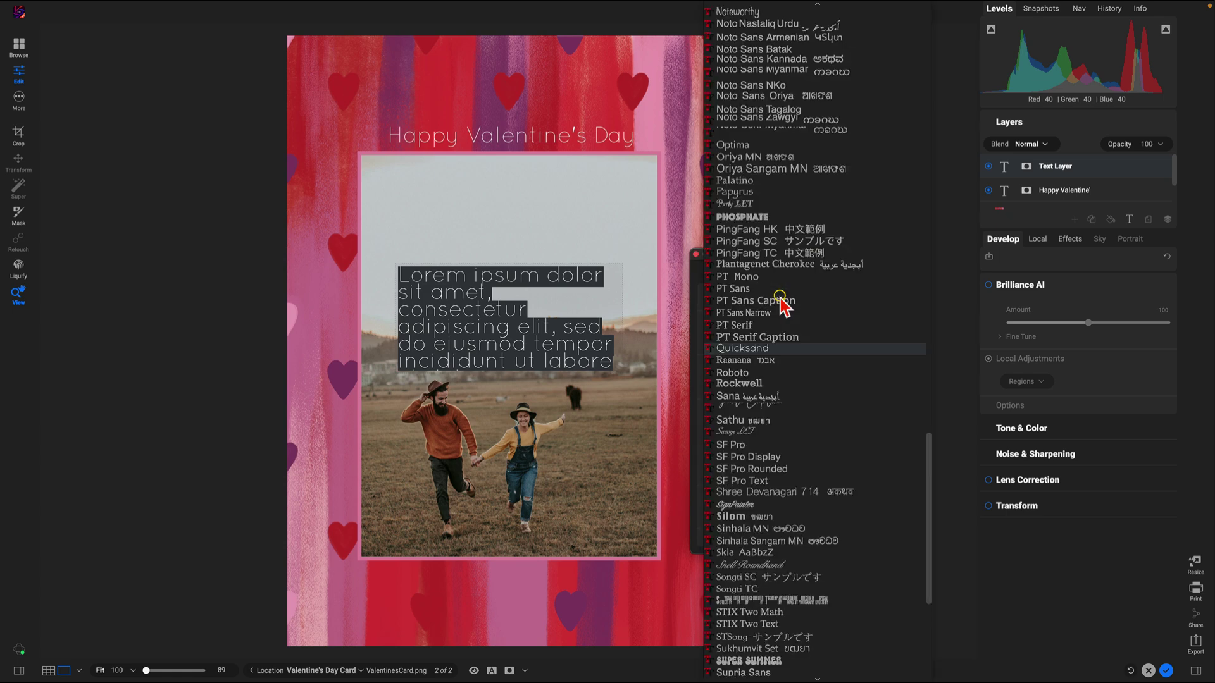
left_click(759, 405)
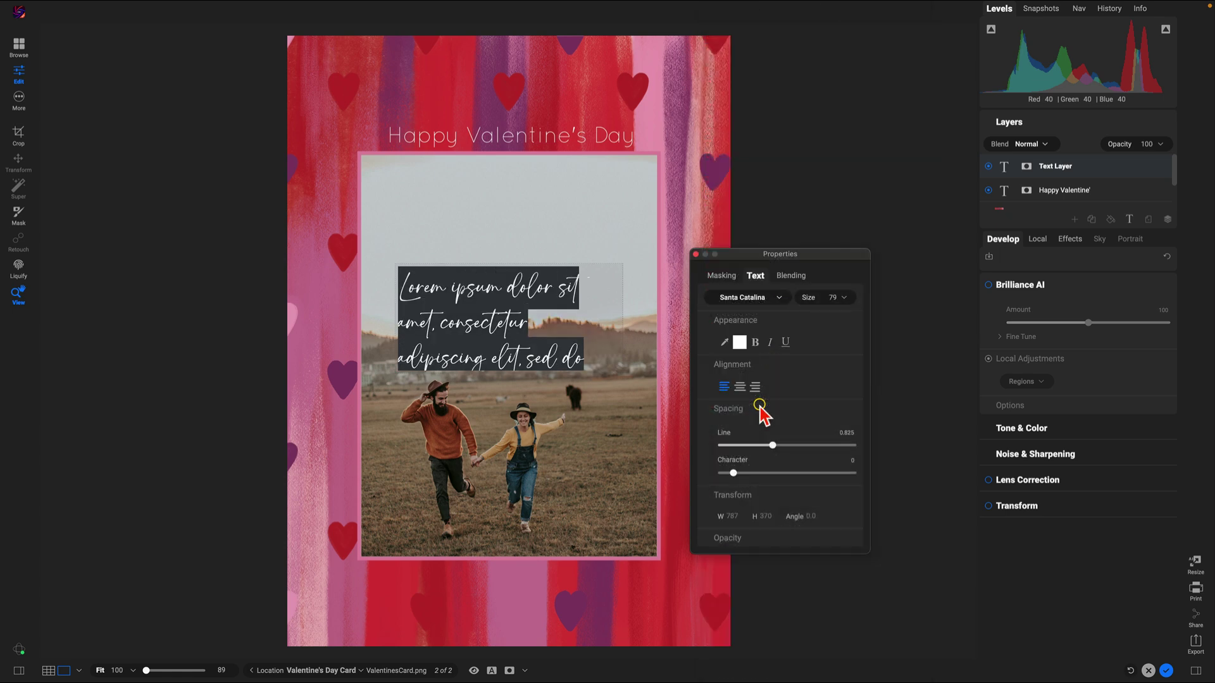
type("Tom & Jane")
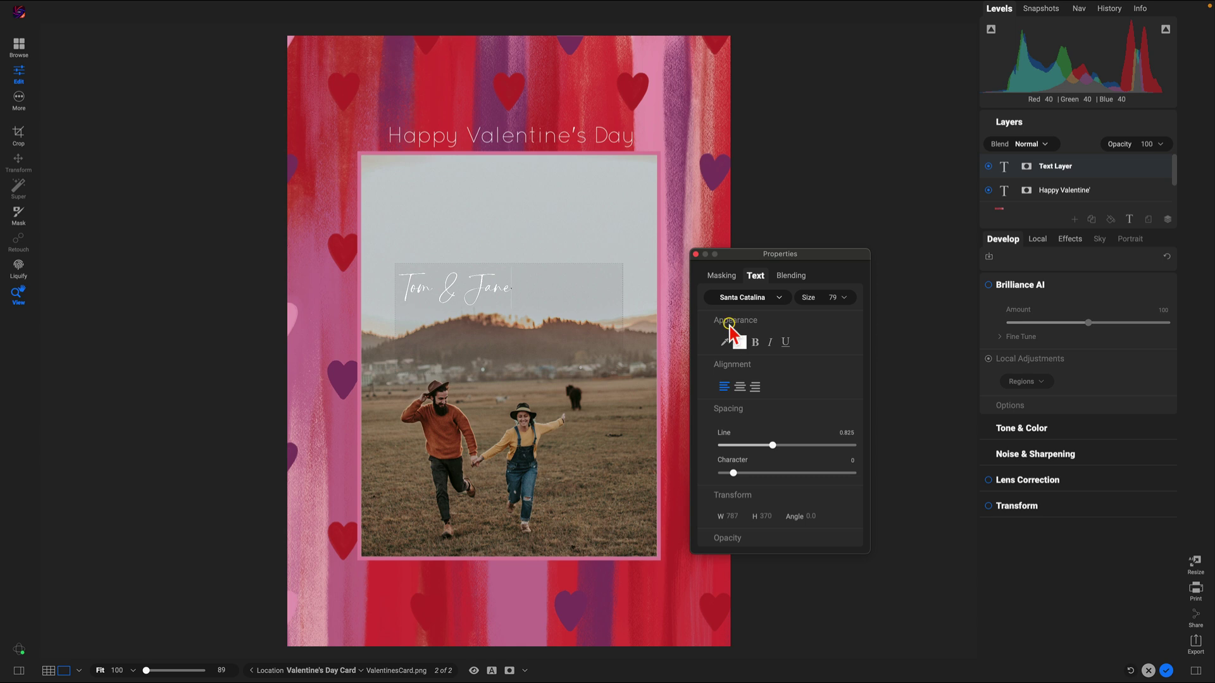
Step: Center-align the names and drag them onto the card's bottom border
left_click(578, 249)
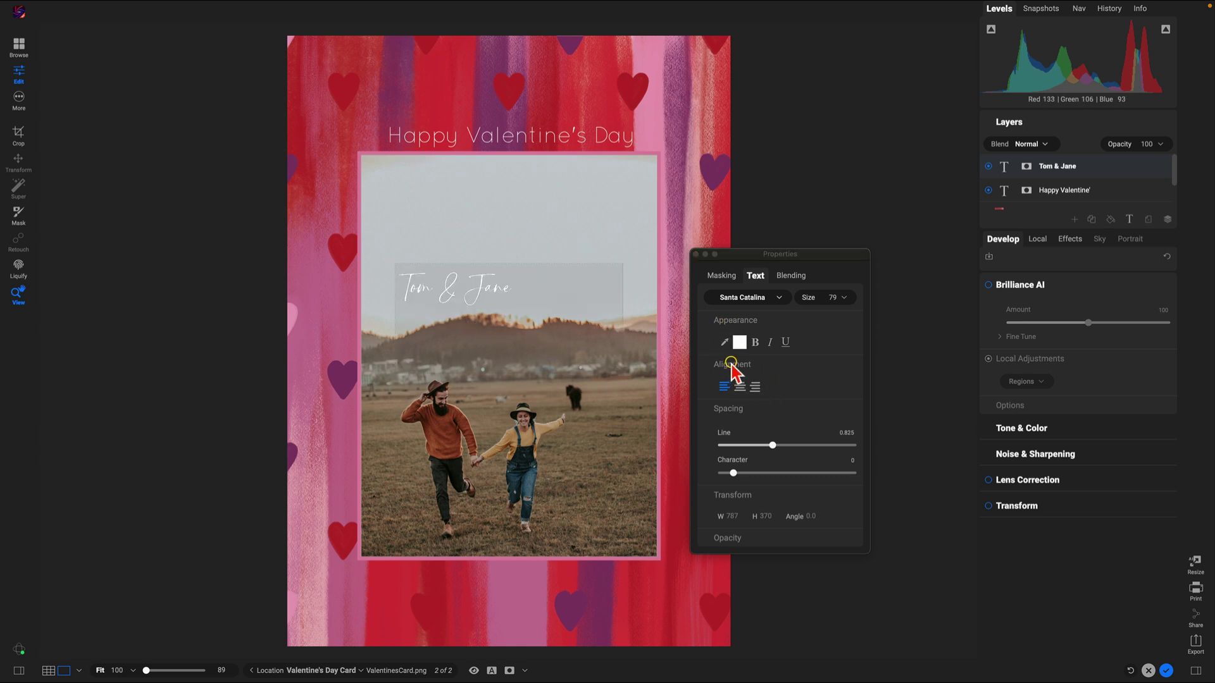
left_click(741, 386)
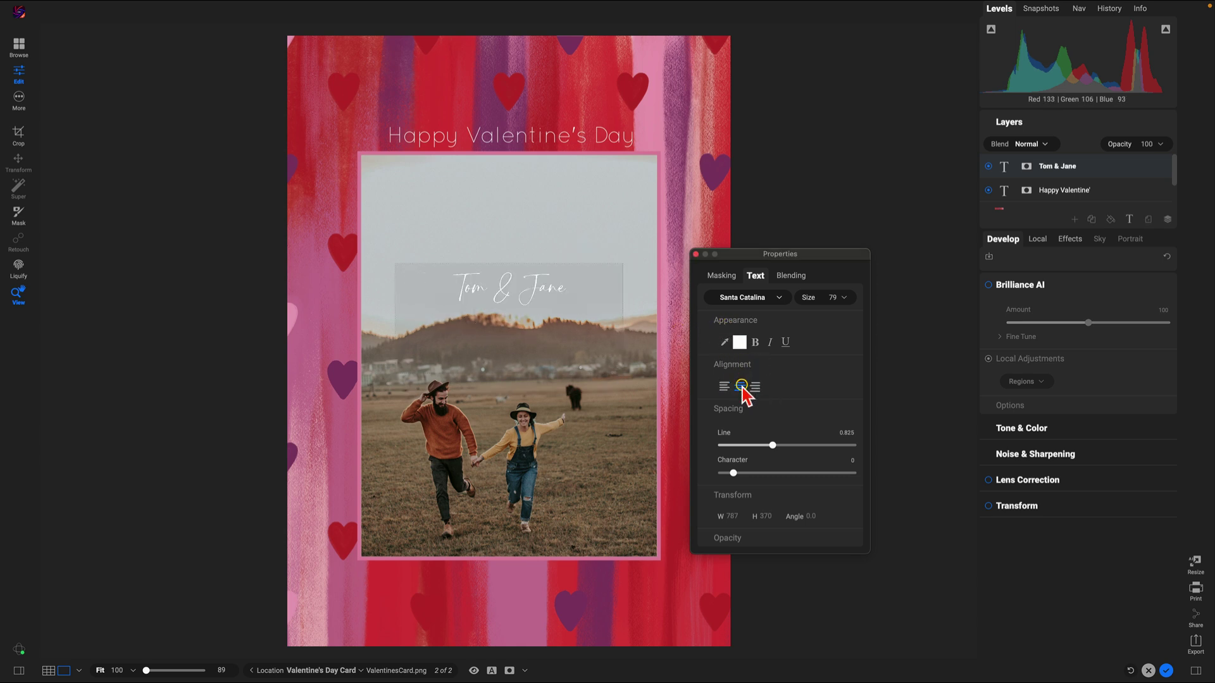
left_click(552, 302)
left_click(574, 282)
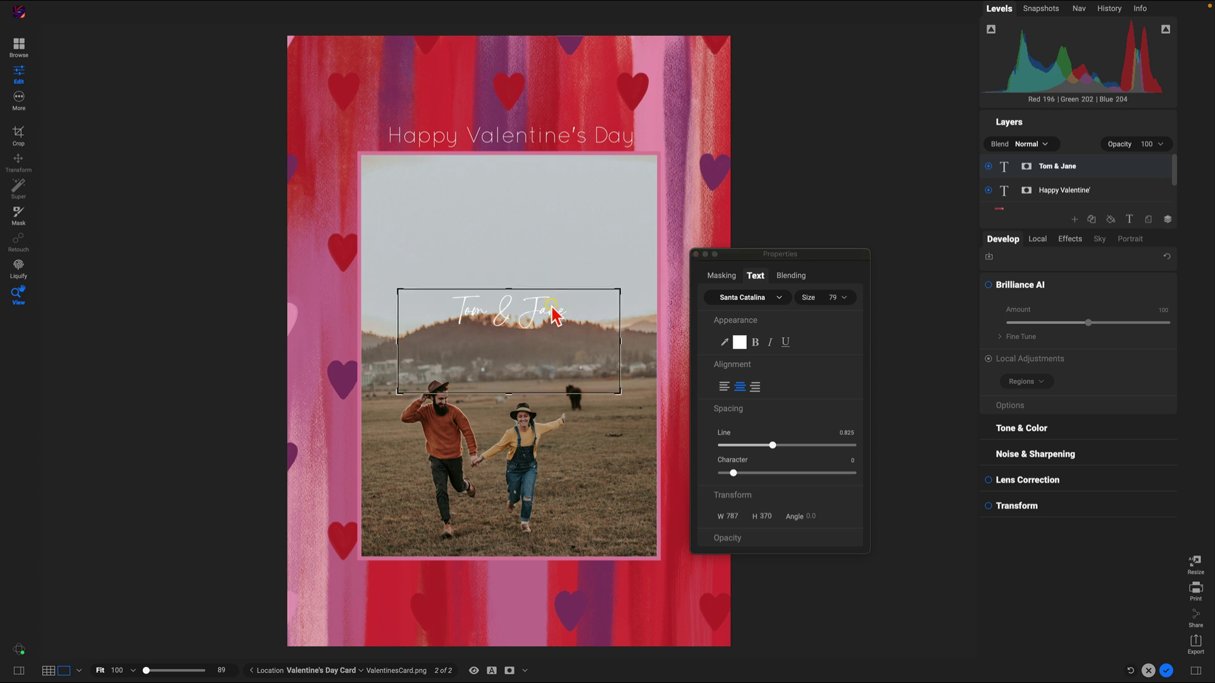
left_click_drag(551, 307, 553, 573)
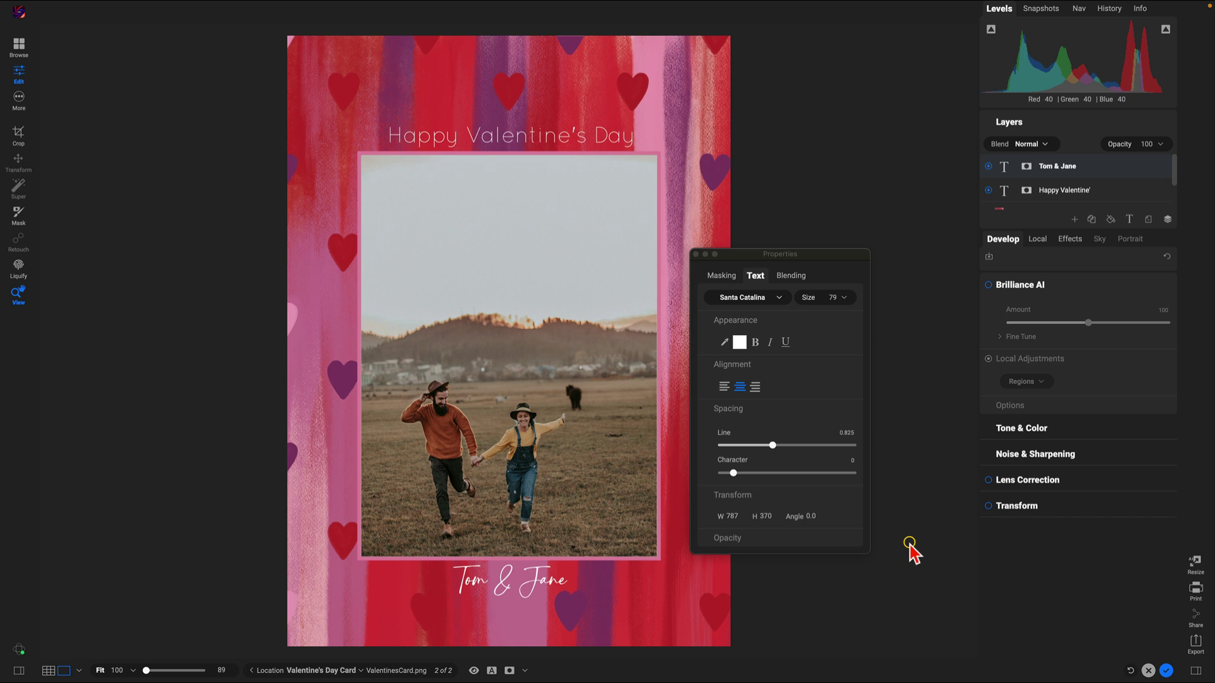
Step: Close text properties, expand the Layers panel to show all four layers, and select ValentinesCard.png
left_click(696, 255)
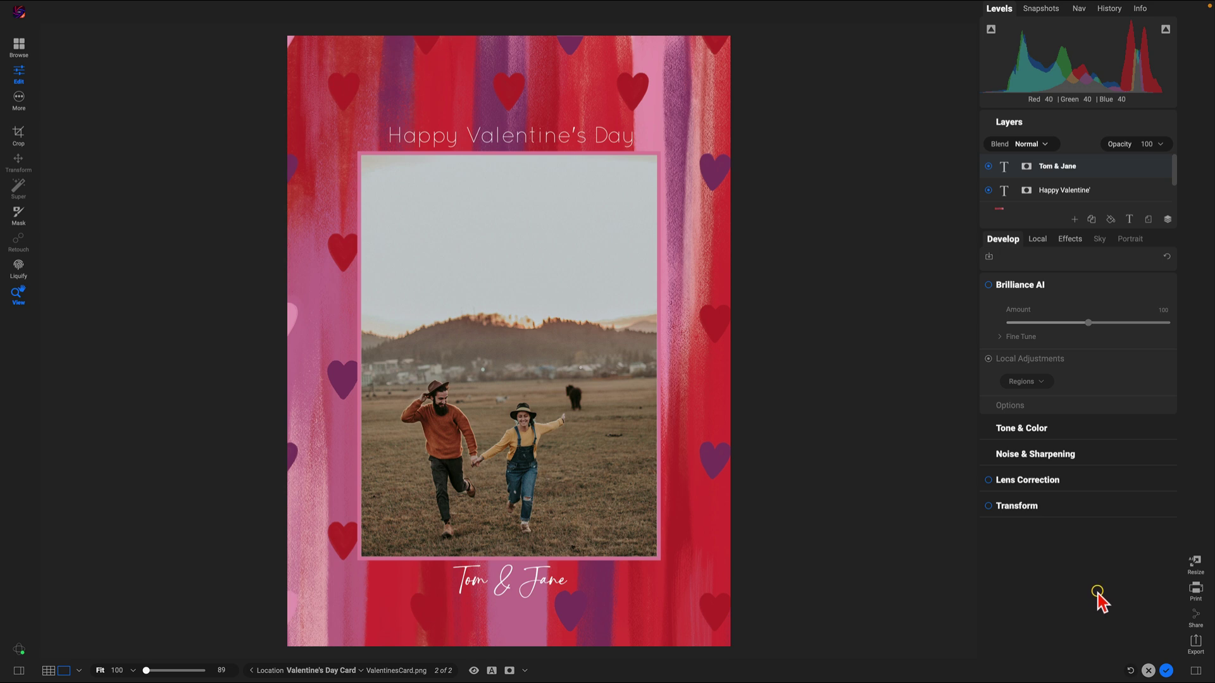
left_click_drag(1079, 226, 1080, 294)
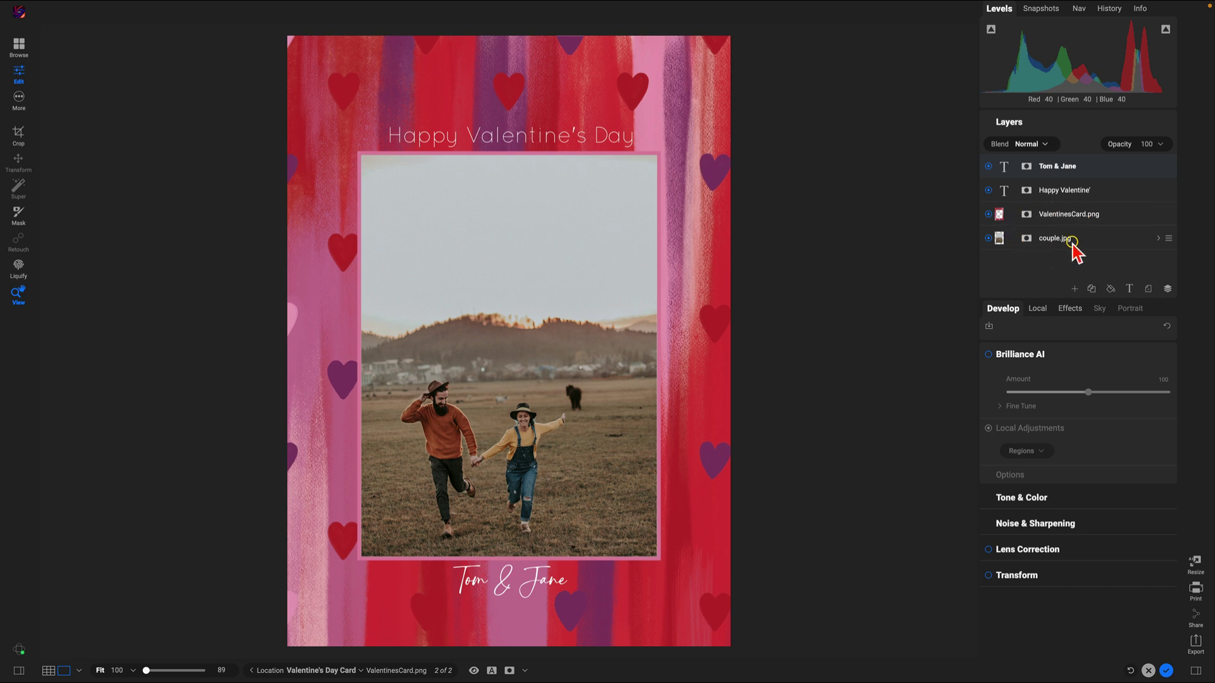
mouse_move(1074, 249)
left_mouse_down()
mouse_move(1082, 214)
mouse_move(1137, 252)
mouse_move(1104, 225)
mouse_move(1068, 239)
mouse_move(1067, 253)
left_mouse_up()
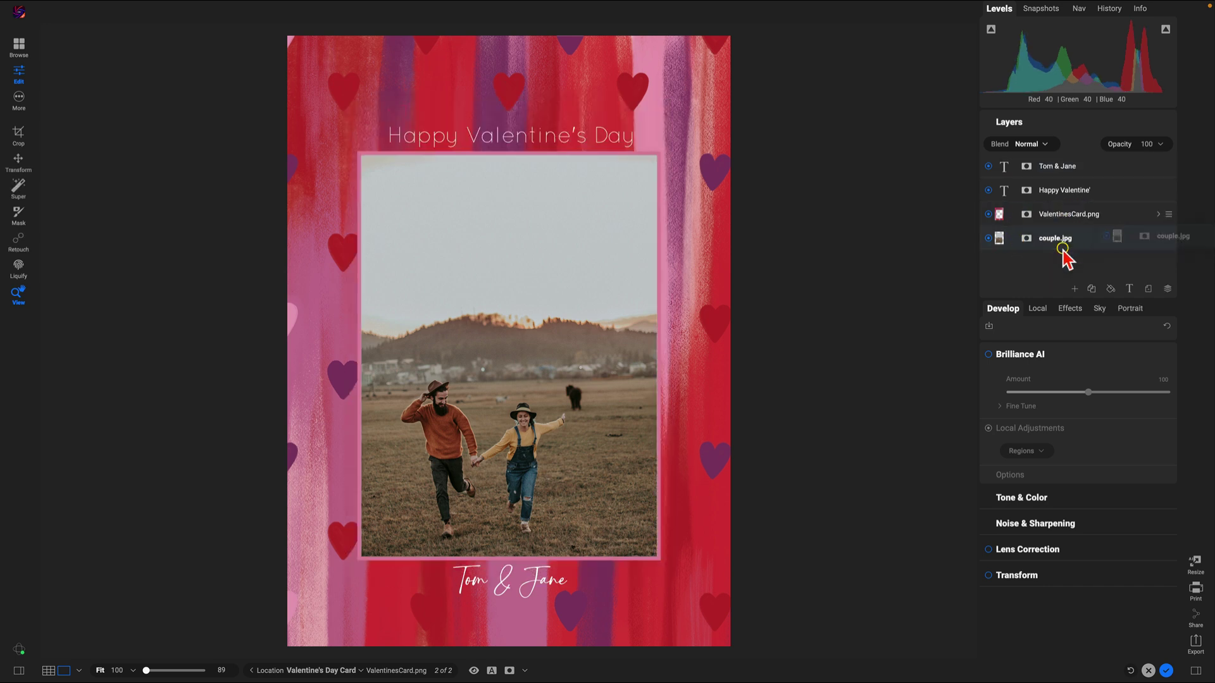
left_click(1127, 215)
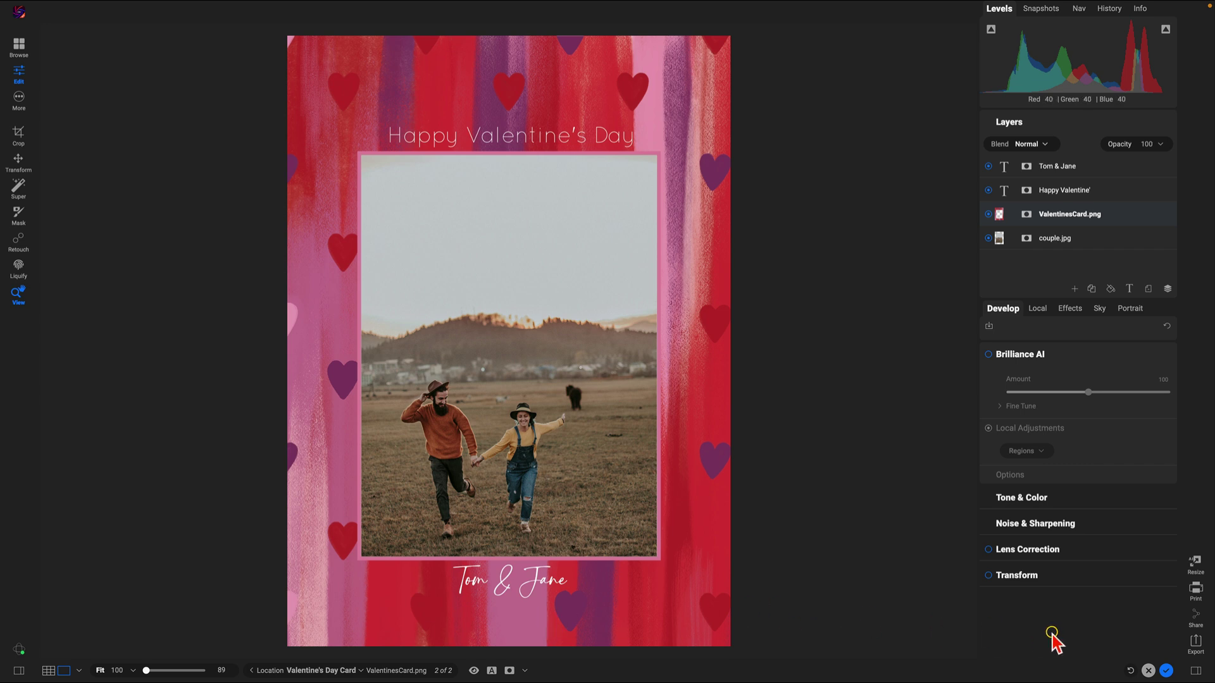
Step: Open the Export dialog and enter a Valentine's Card file name in Naming
left_click(1196, 645)
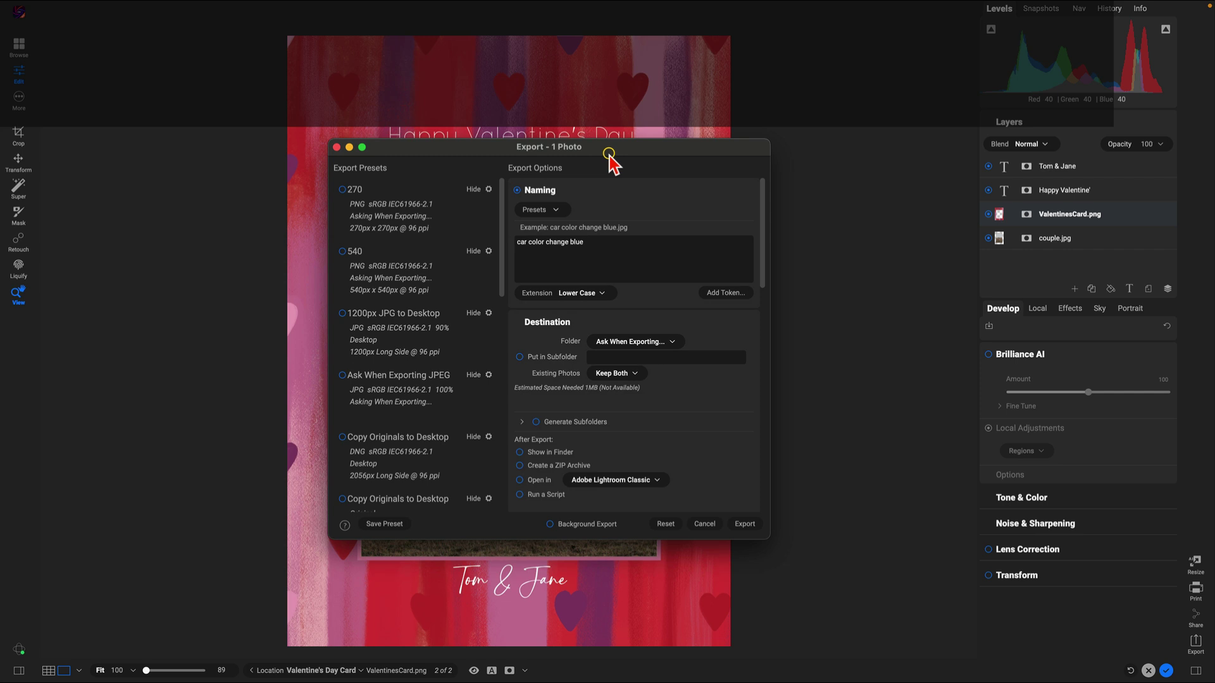
left_click(632, 155)
left_click(663, 312)
left_click(597, 243)
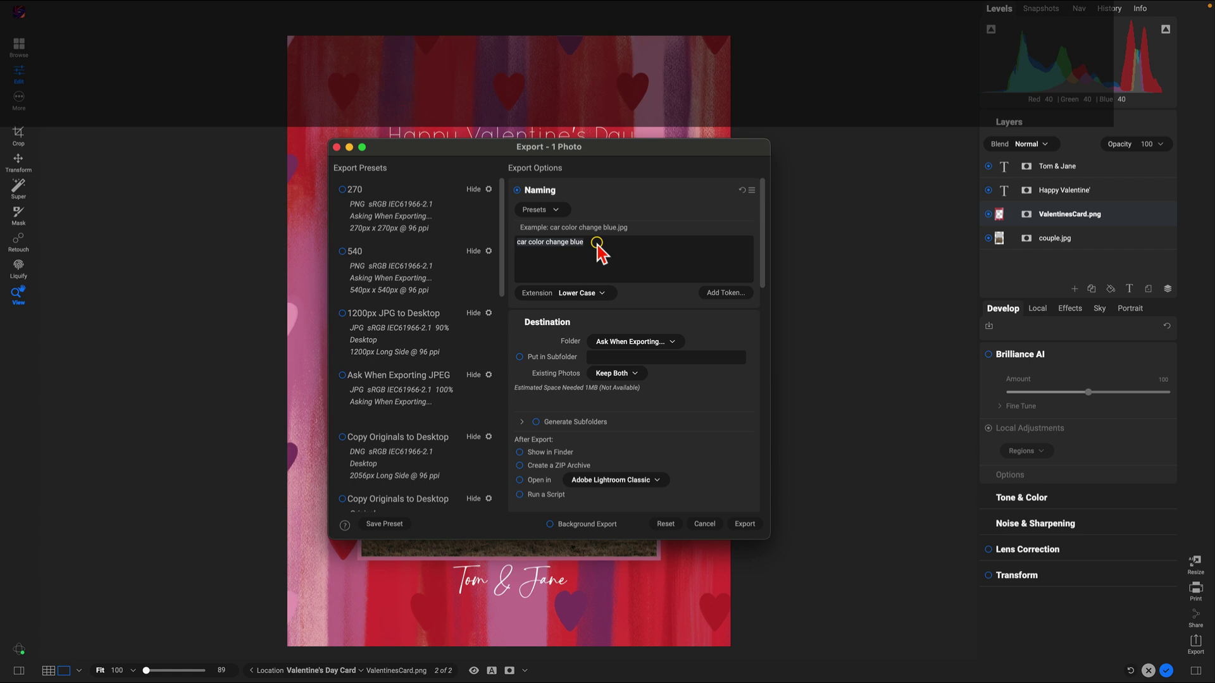
type("Caalentin")
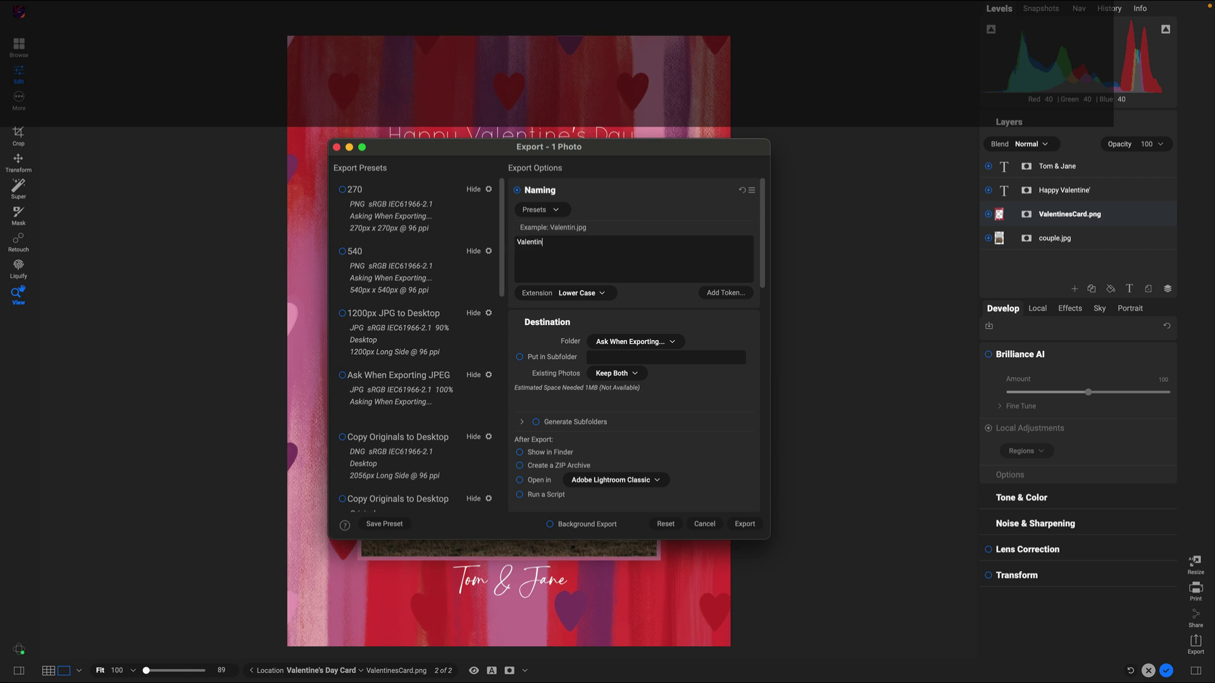
type("e's Card")
Step: Keep JPEG at quality 100 and switch off resizing
scroll(578, 348, "down", 3)
scroll(577, 348, "down", 2)
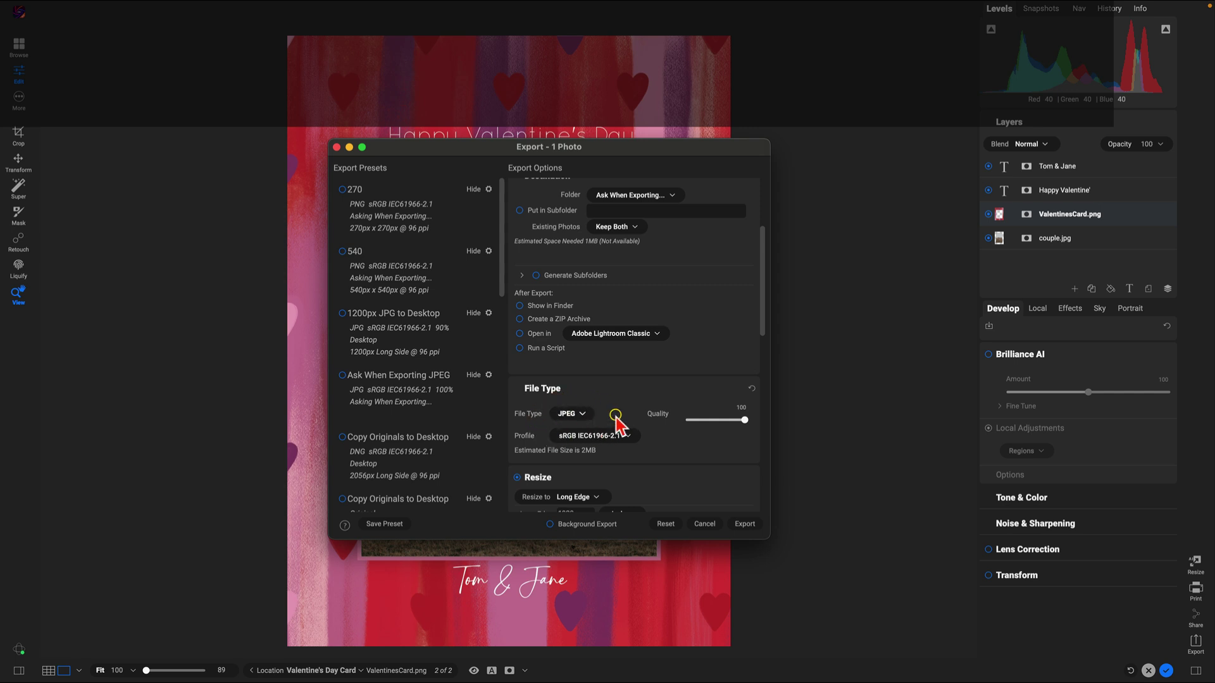
scroll(615, 420, "down", 5)
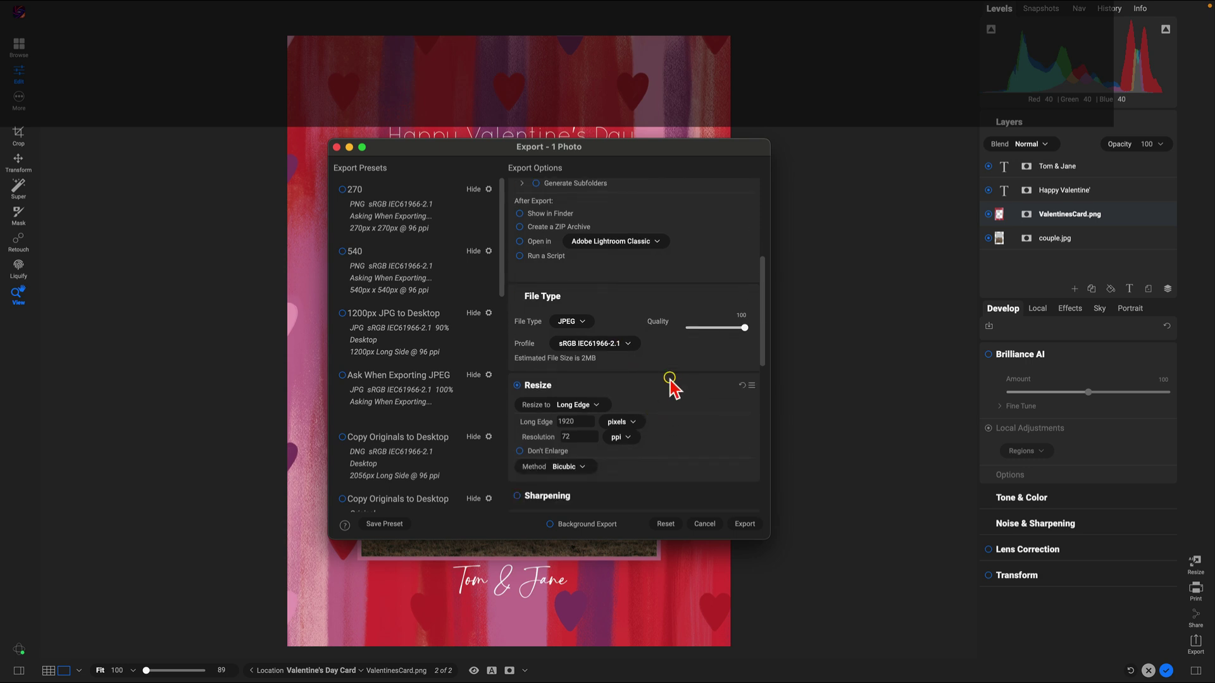
left_click(528, 385)
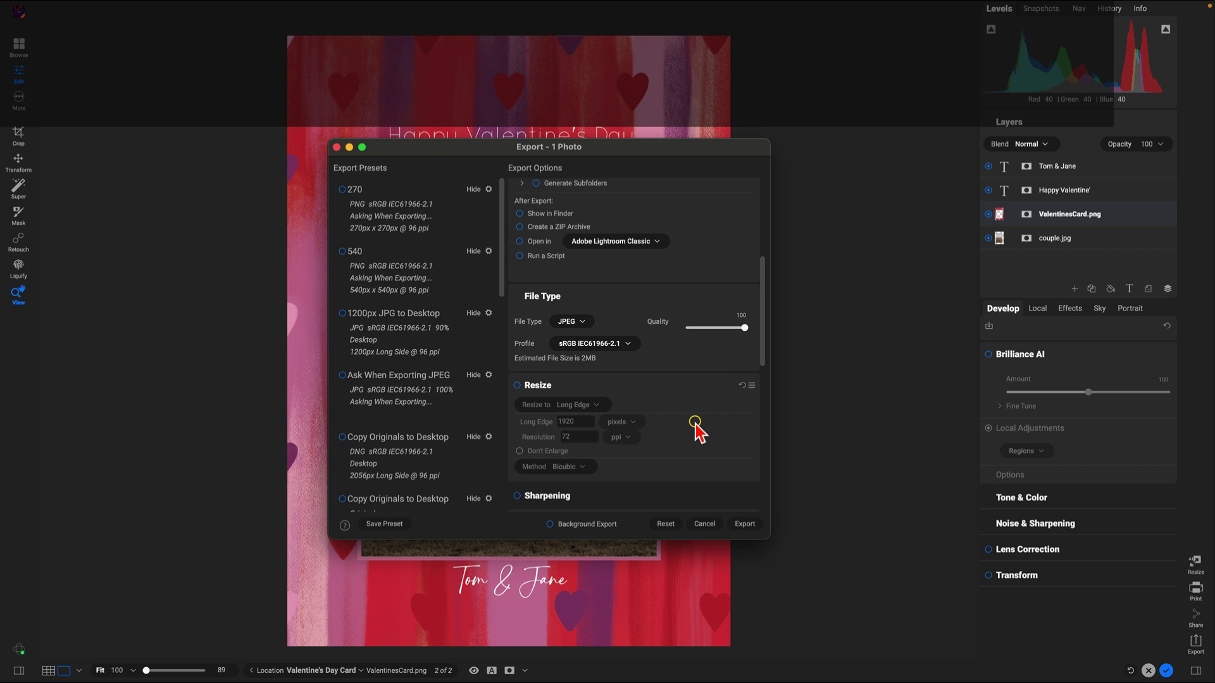
scroll(696, 430, "down", 10)
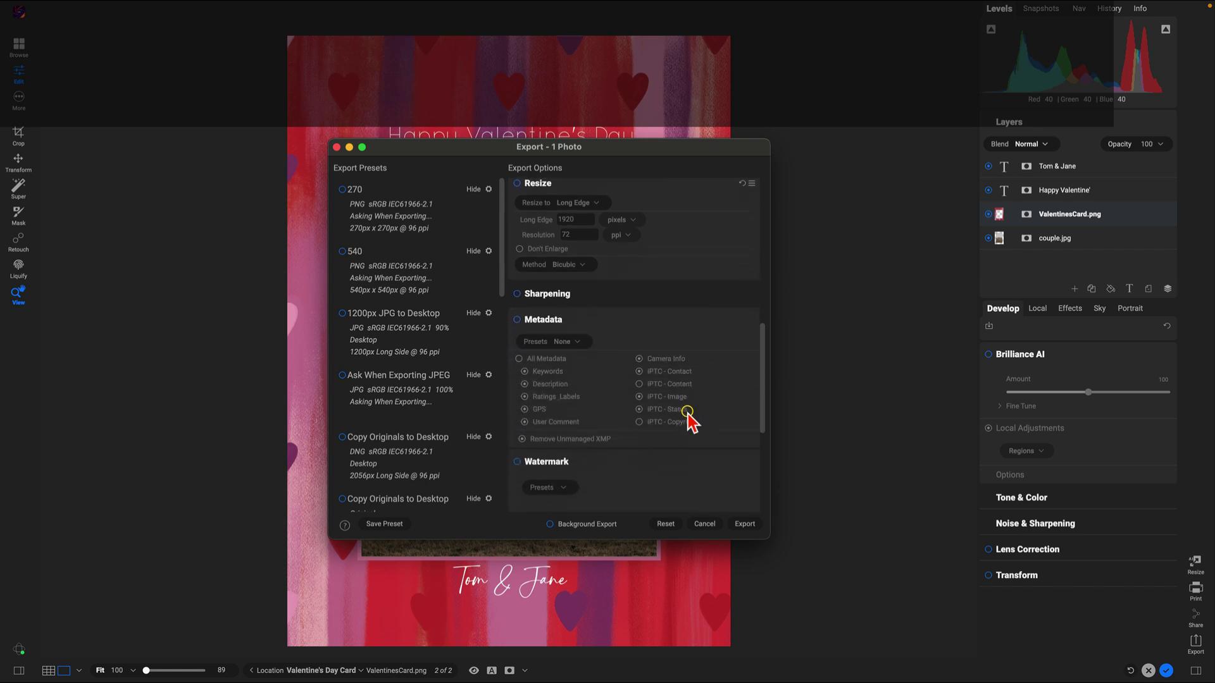
scroll(687, 414, "down", 5)
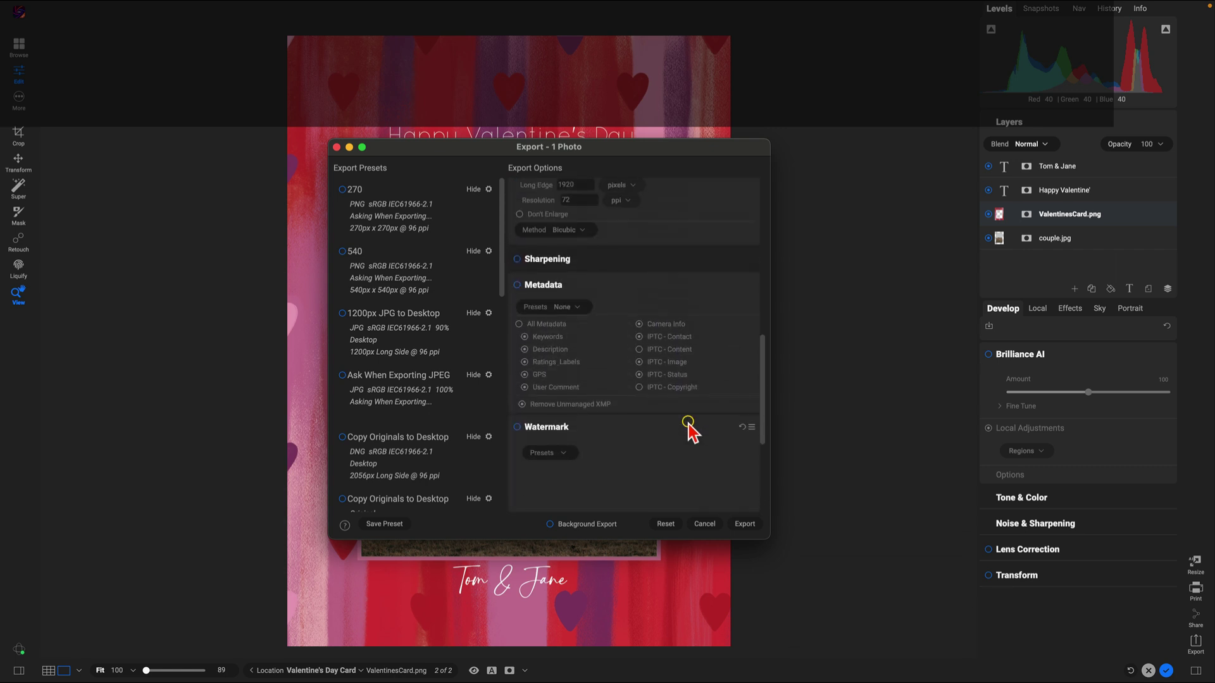
scroll(688, 423, "up", 12)
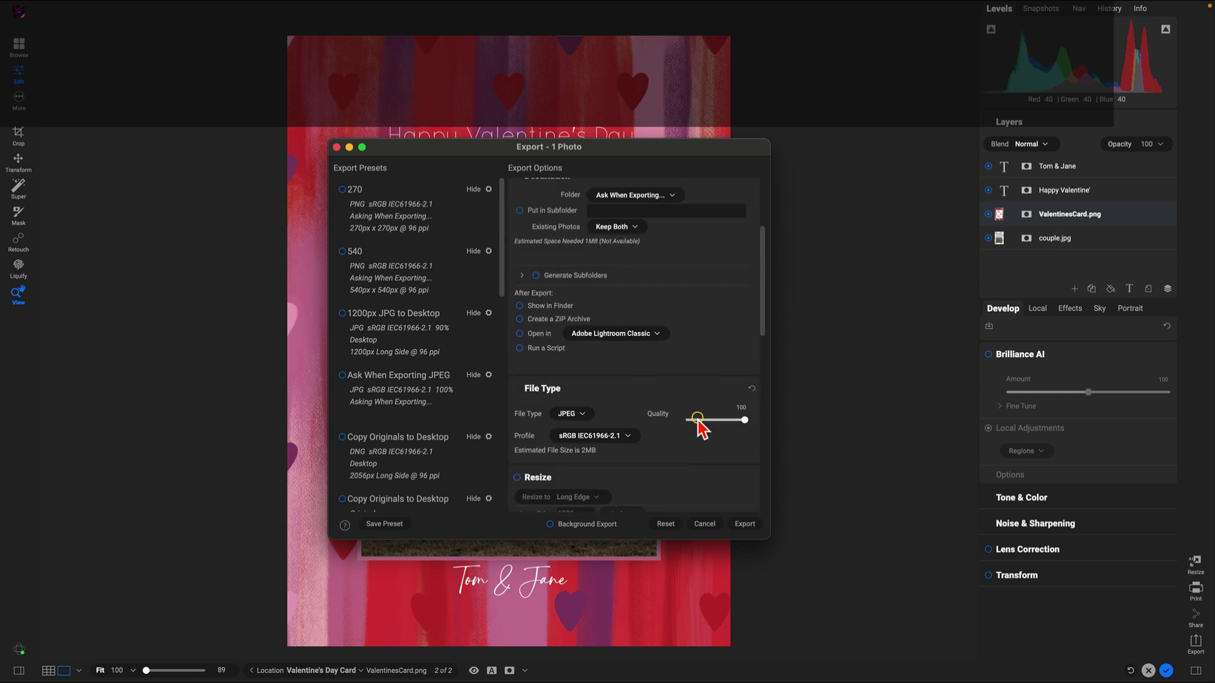